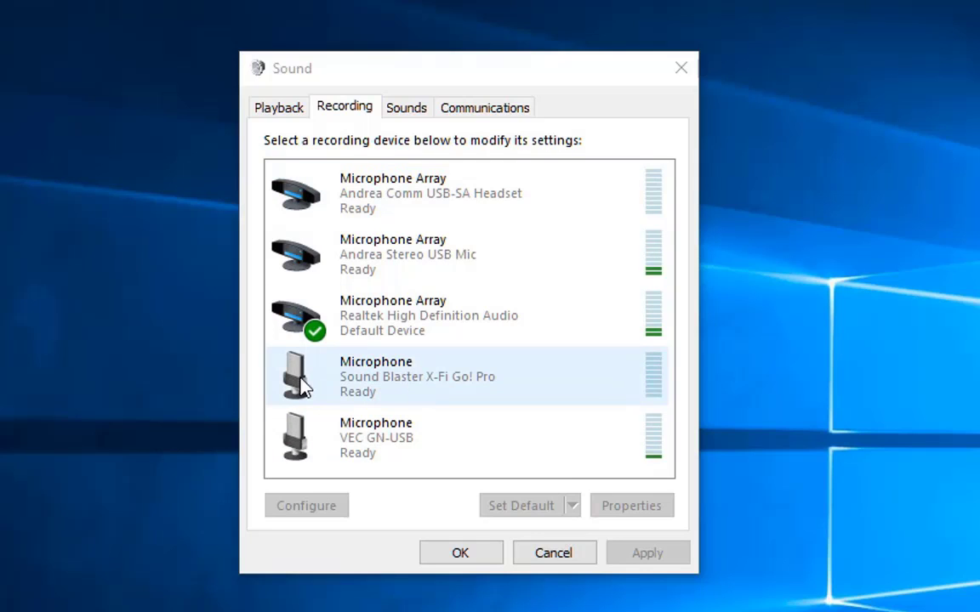
# Make the Realtek High Definition Audio Microphone Array the default recording device and the default communication device
pyautogui.click(562, 385)
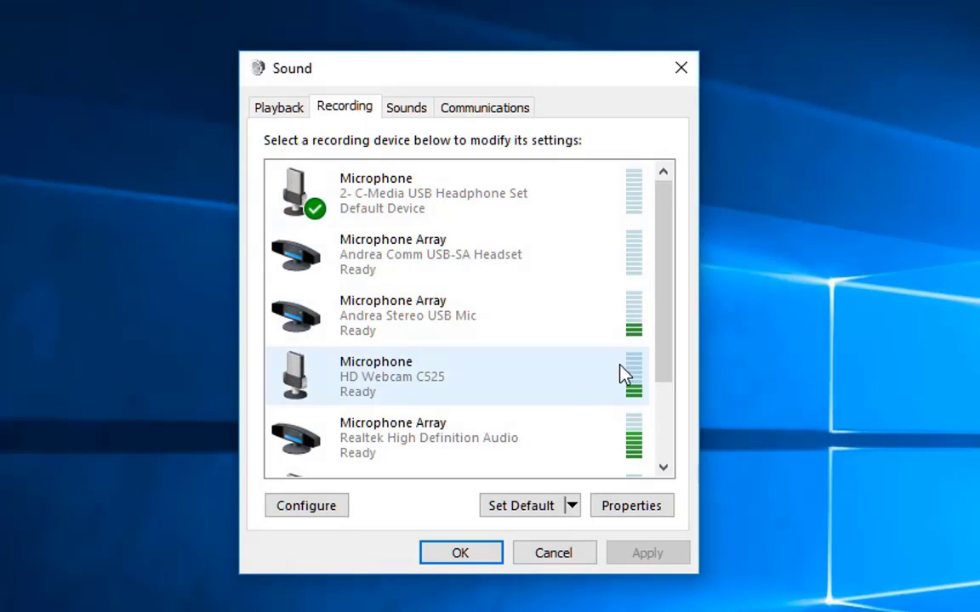
pyautogui.moveTo(667, 322); pyautogui.dragTo(667, 422)
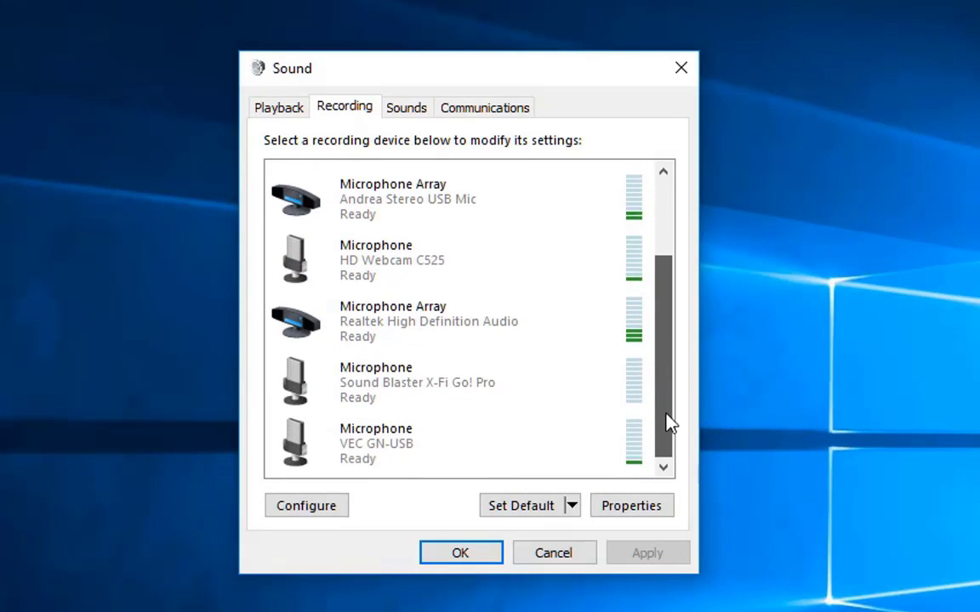
pyautogui.click(400, 337)
pyautogui.rightClick(398, 330)
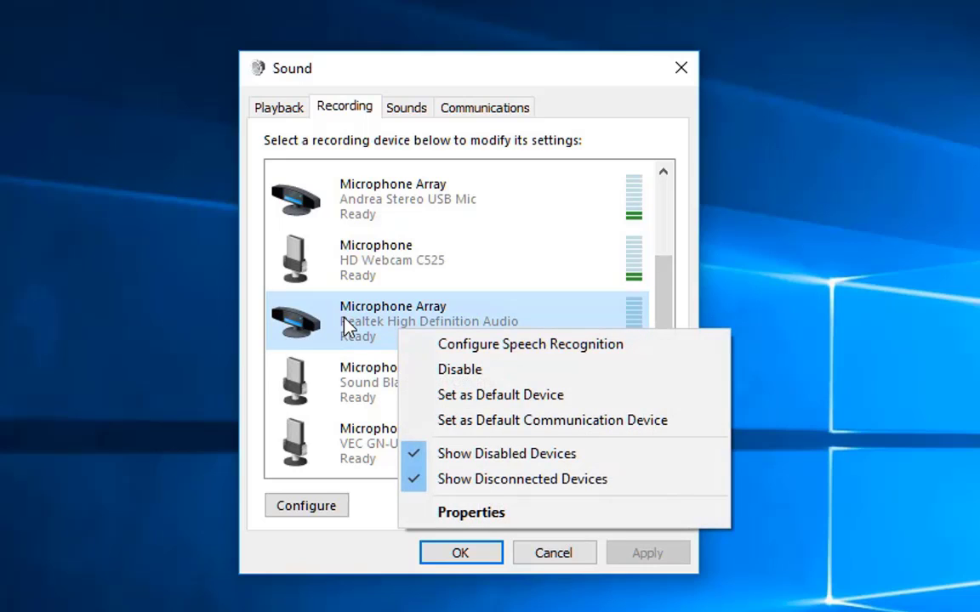
pyautogui.click(433, 395)
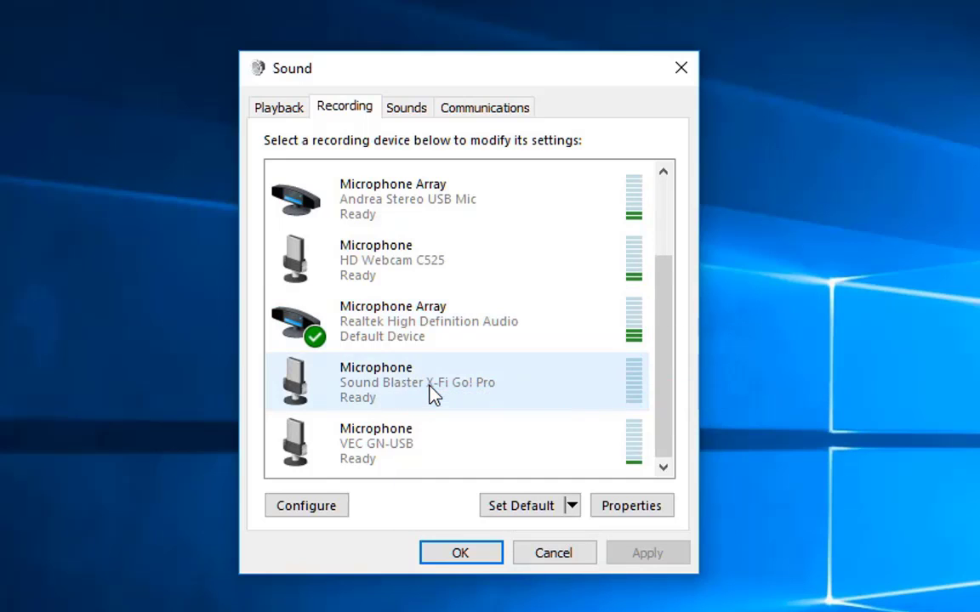
pyautogui.rightClick(397, 336)
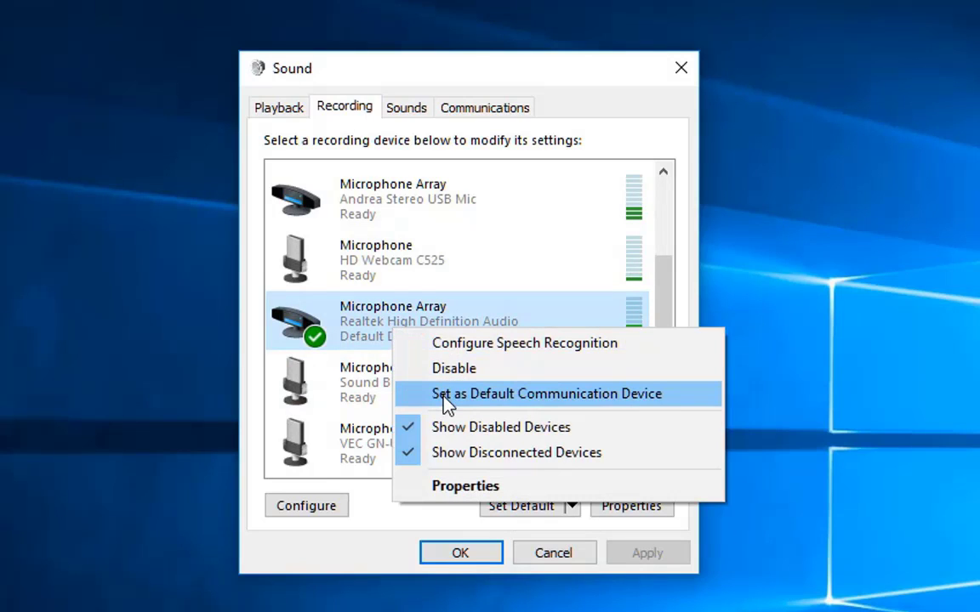
pyautogui.click(445, 396)
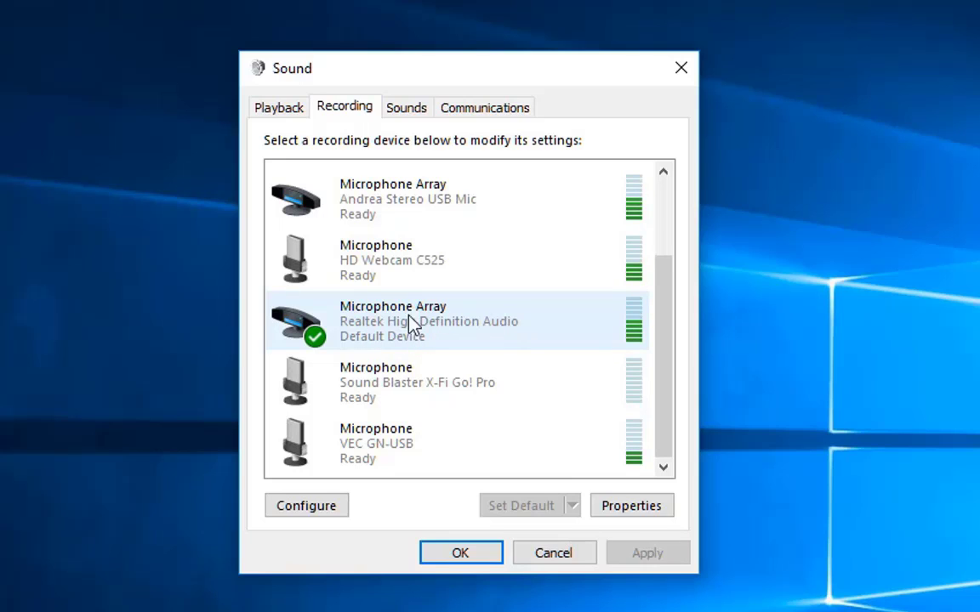
# Show the playback devices and view the default-device options of the Realtek High Definition Audio Speaker/HP
pyautogui.click(275, 112)
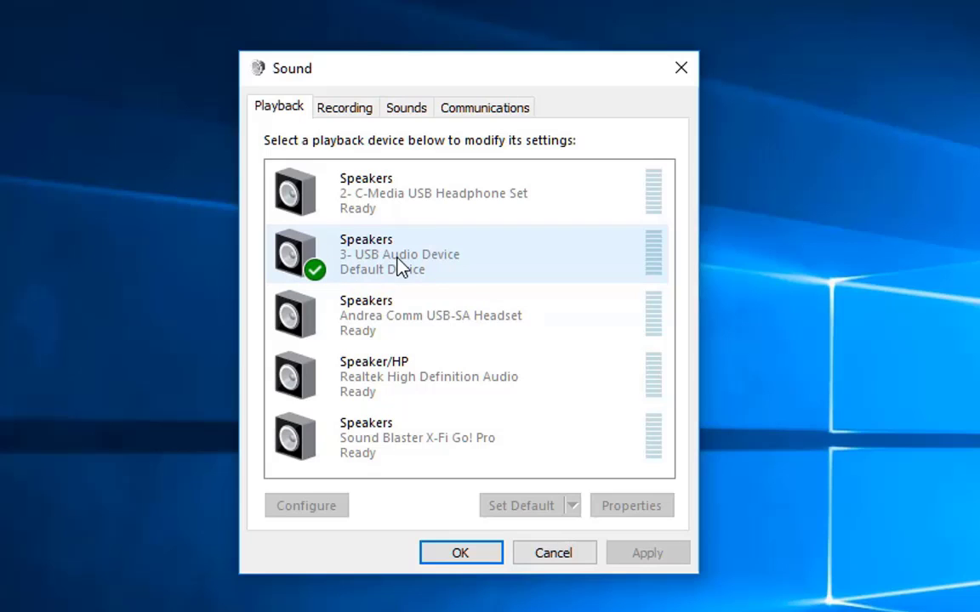
pyautogui.rightClick(362, 387)
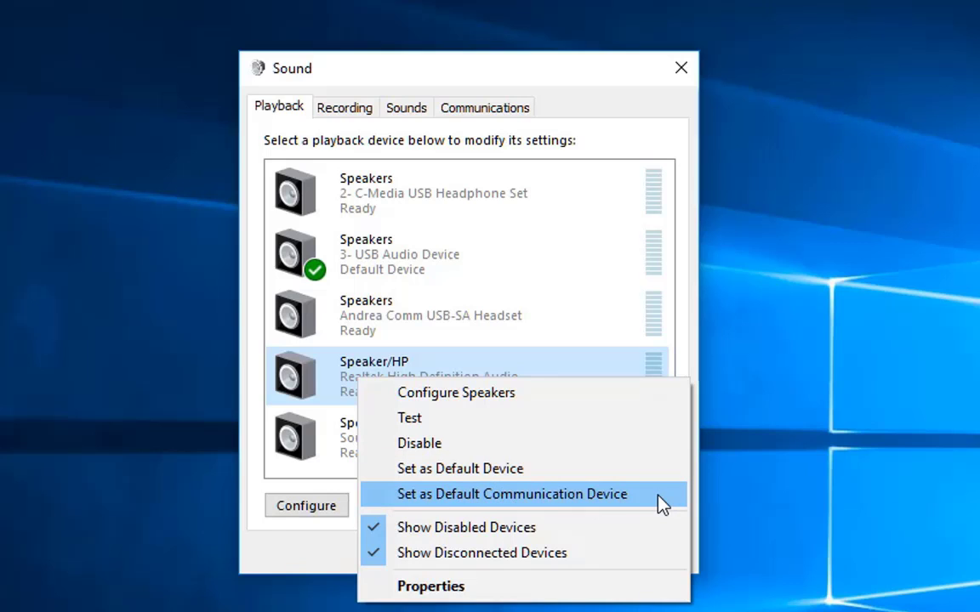
pyautogui.click(173, 463)
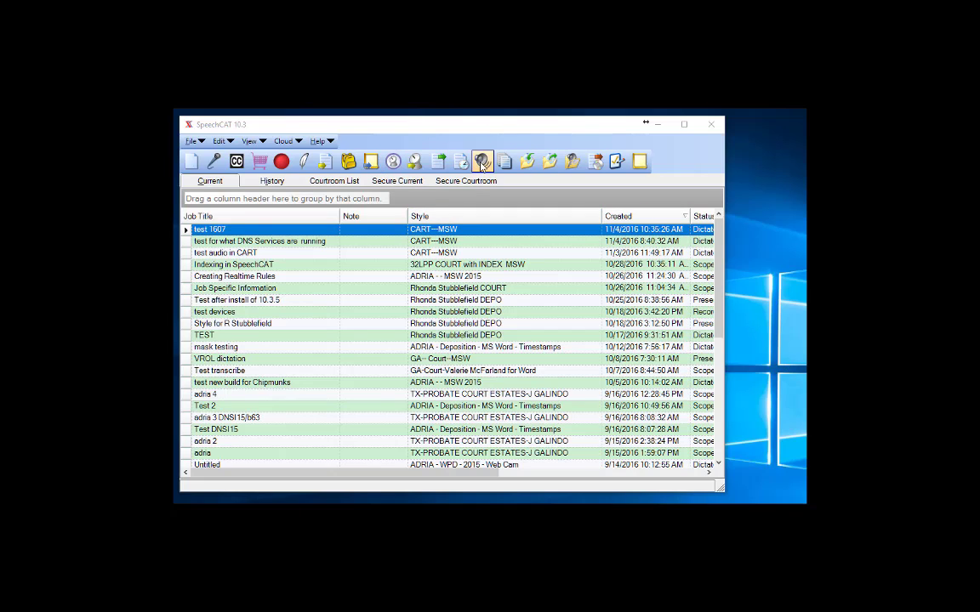
# Open SpeechCAT's Sound Setup and reduce the number of channels to 1
pyautogui.click(484, 166)
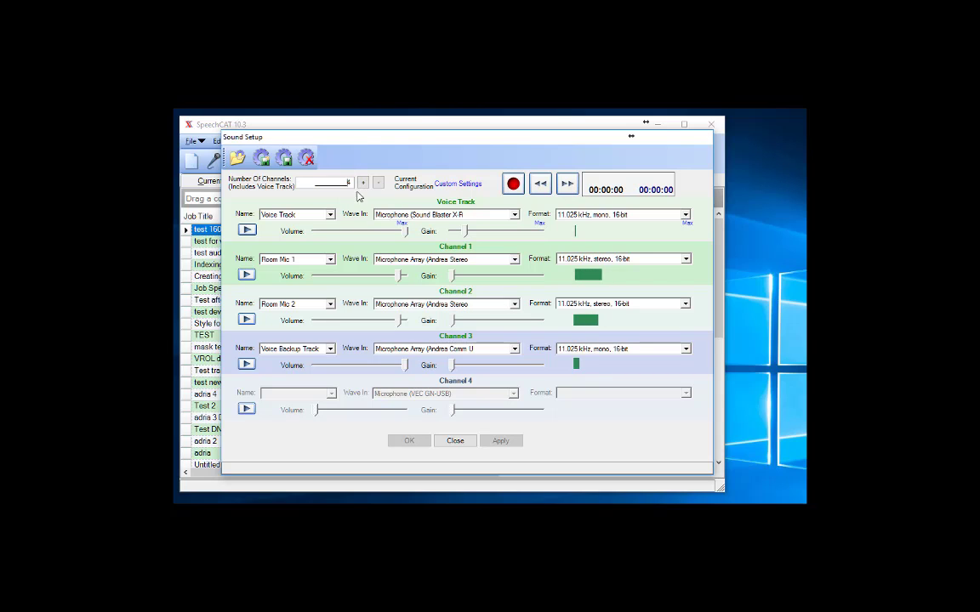
pyautogui.click(379, 184)
pyautogui.click(379, 184)
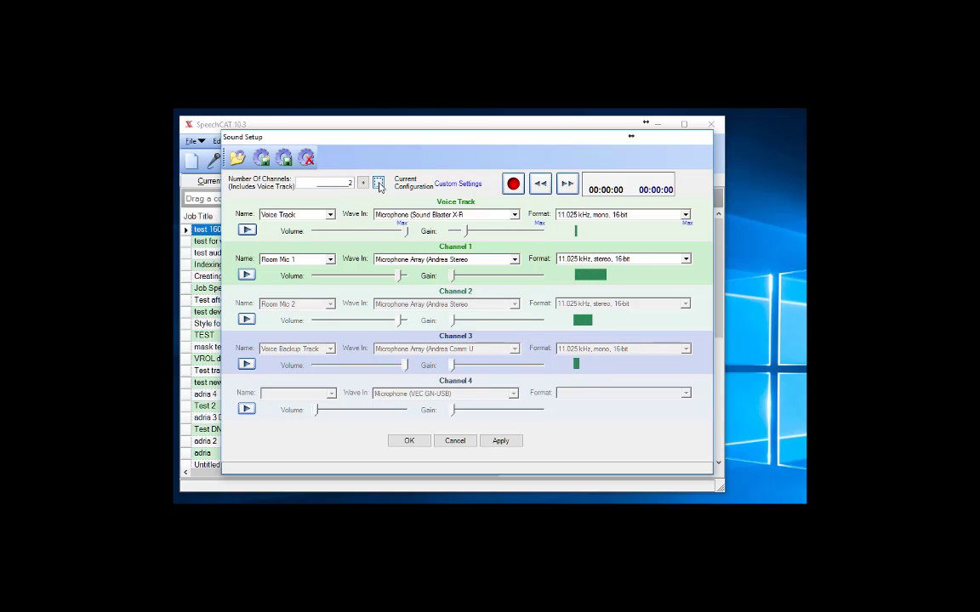
pyautogui.click(379, 184)
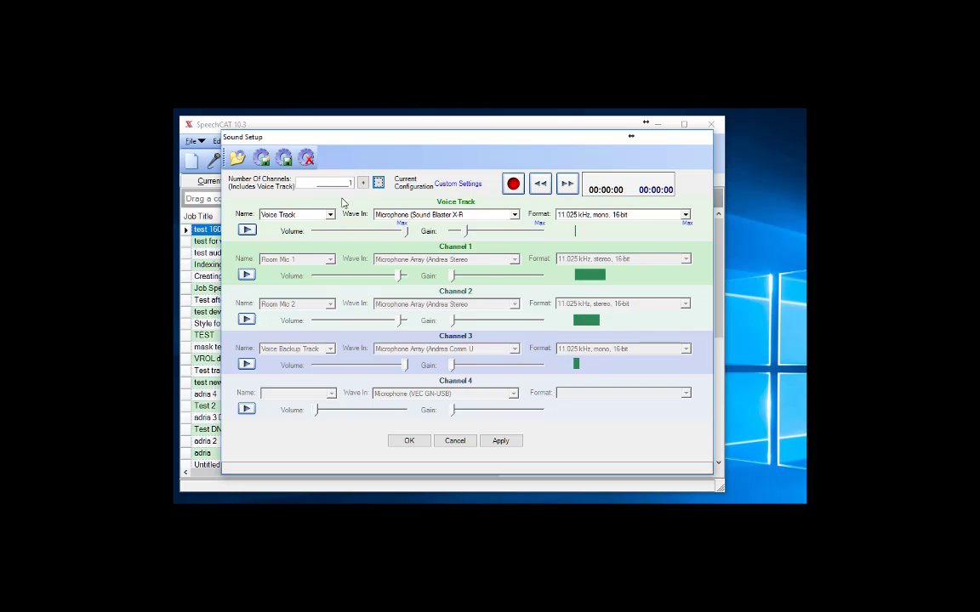
# Increase the number of channels to 5, including the voice track
pyautogui.click(363, 185)
pyautogui.click(363, 184)
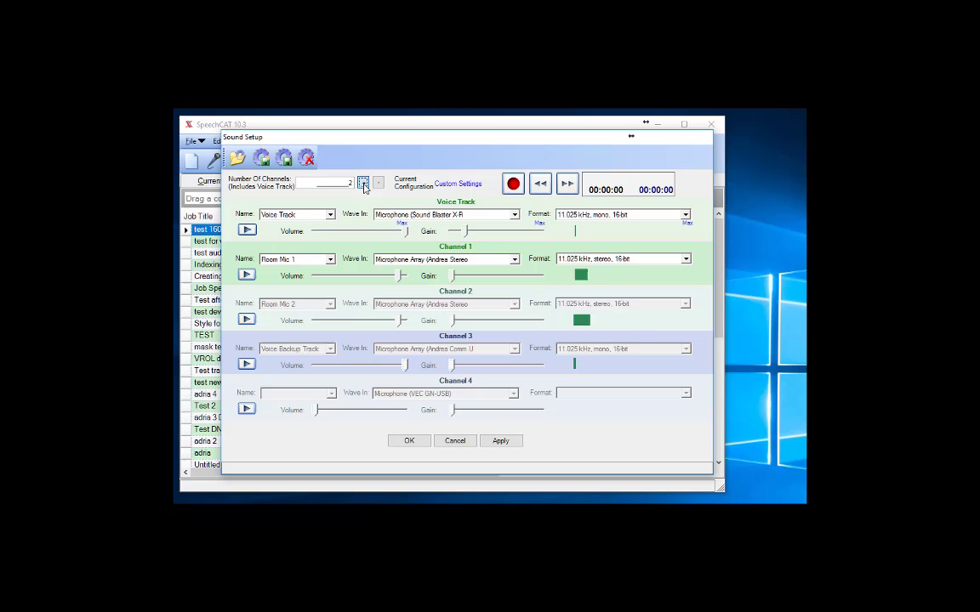
pyautogui.click(363, 185)
pyautogui.click(363, 185)
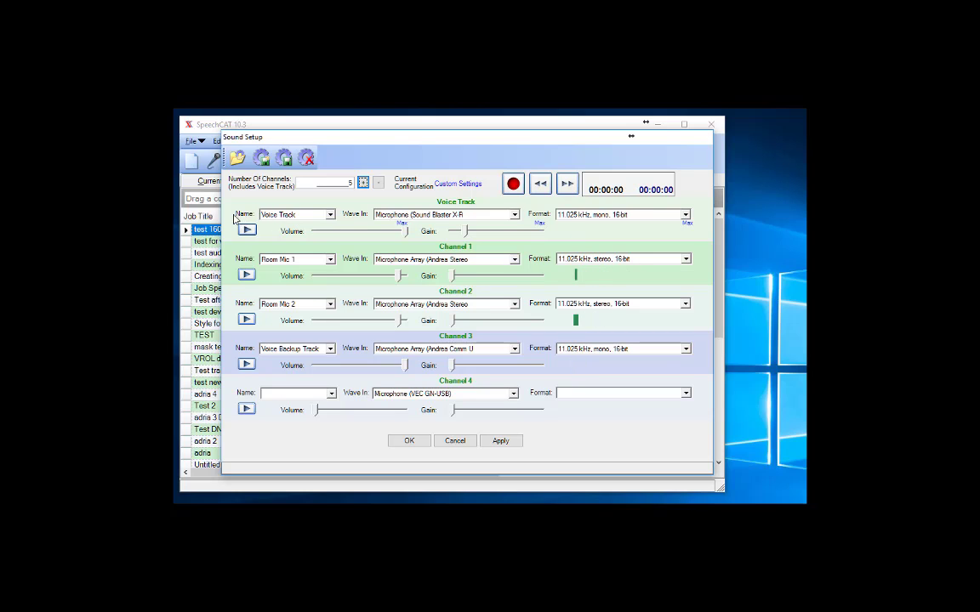
# Select Voice Track with the Sound Blaster microphone as input for the voice track, and the name Room Mic 1 for Channel 1
pyautogui.click(329, 215)
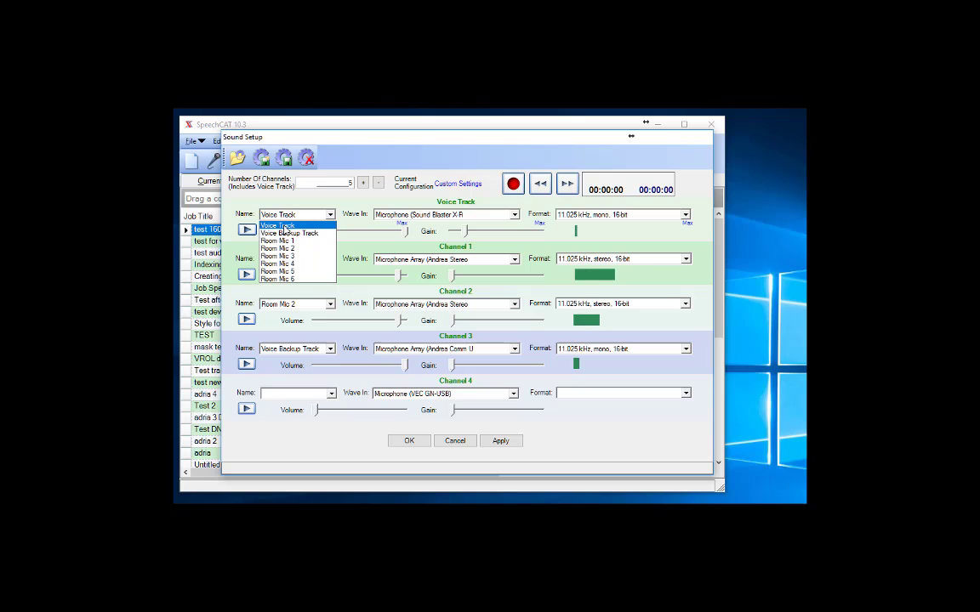
pyautogui.click(273, 215)
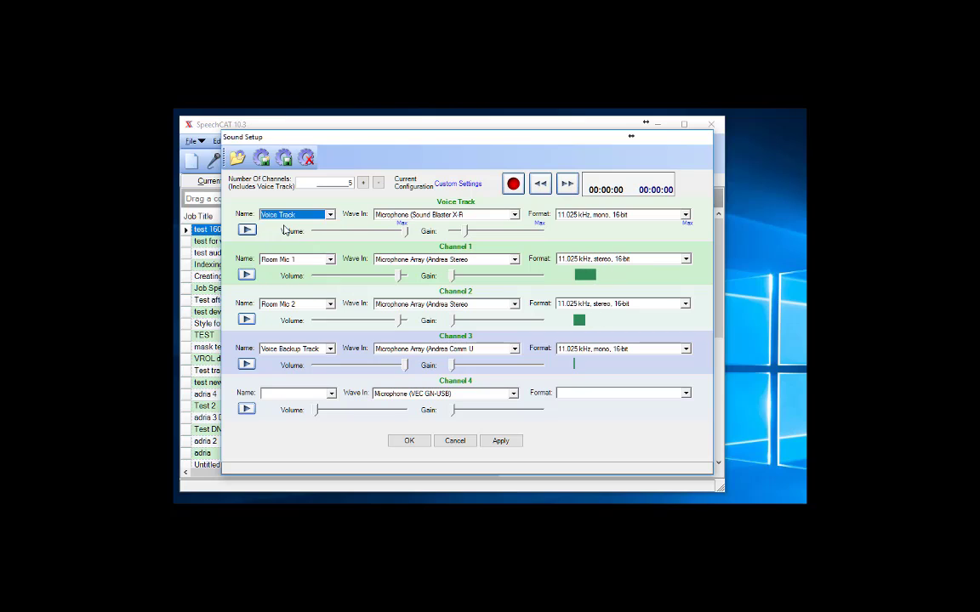
pyautogui.click(516, 218)
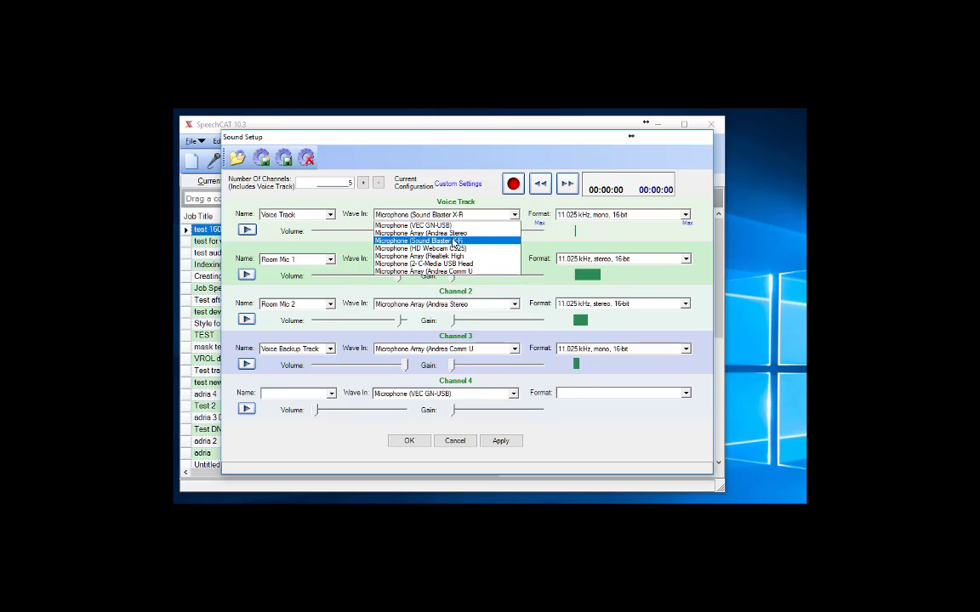
pyautogui.click(455, 242)
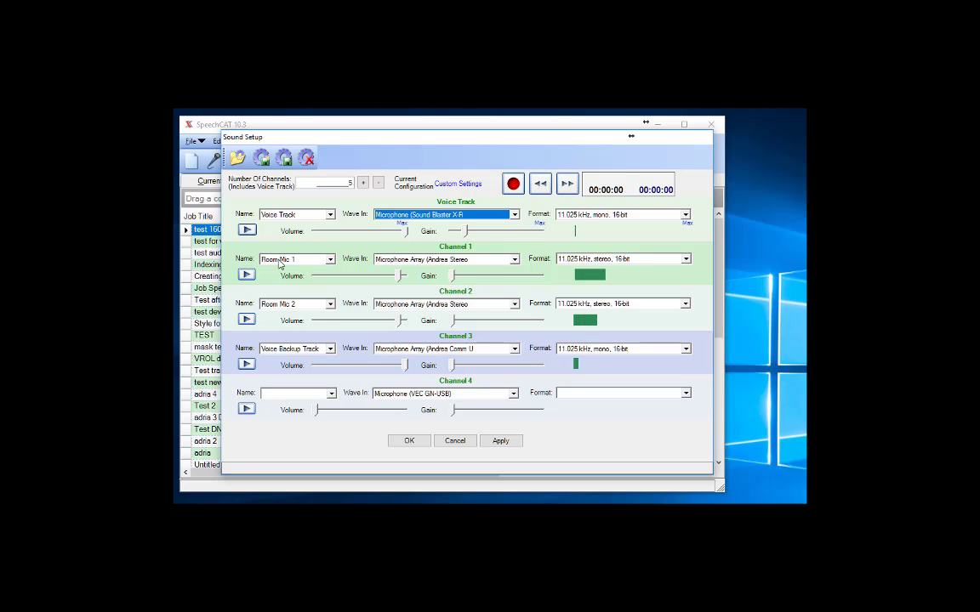
pyautogui.click(331, 262)
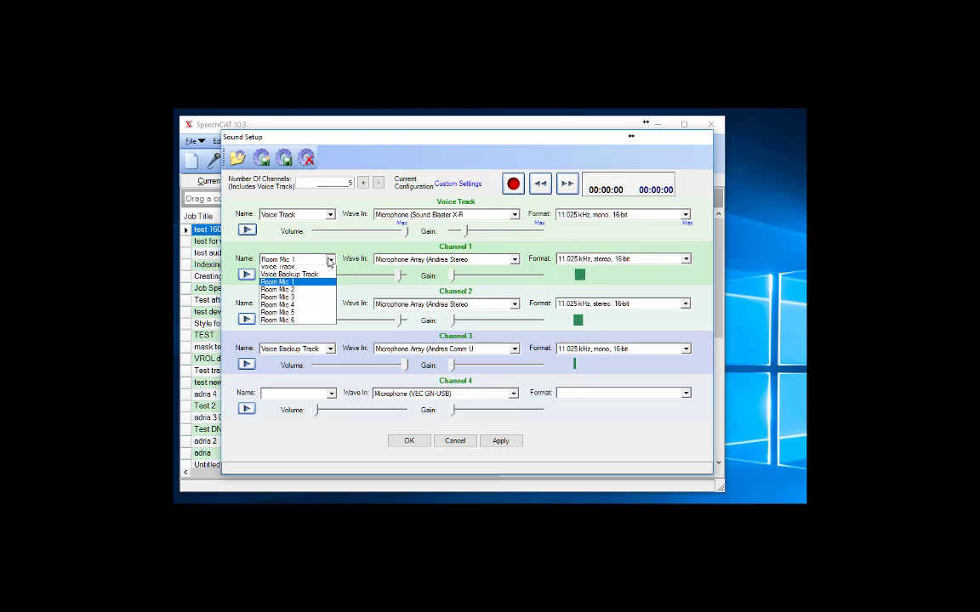
pyautogui.click(284, 290)
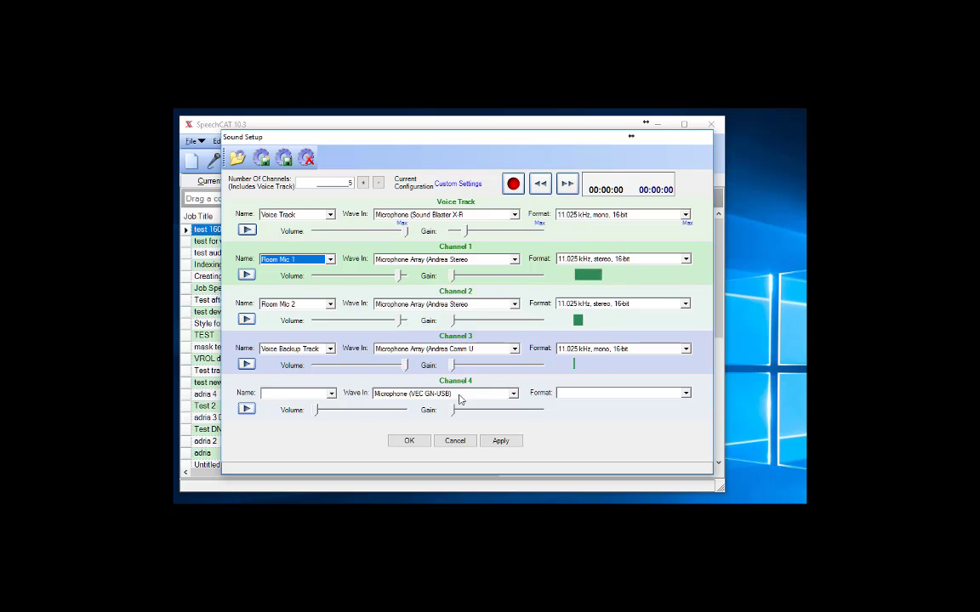
# Name Channel 4 Room Mic 3 and assign the Realtek Microphone Array as its Wave In device
pyautogui.click(331, 394)
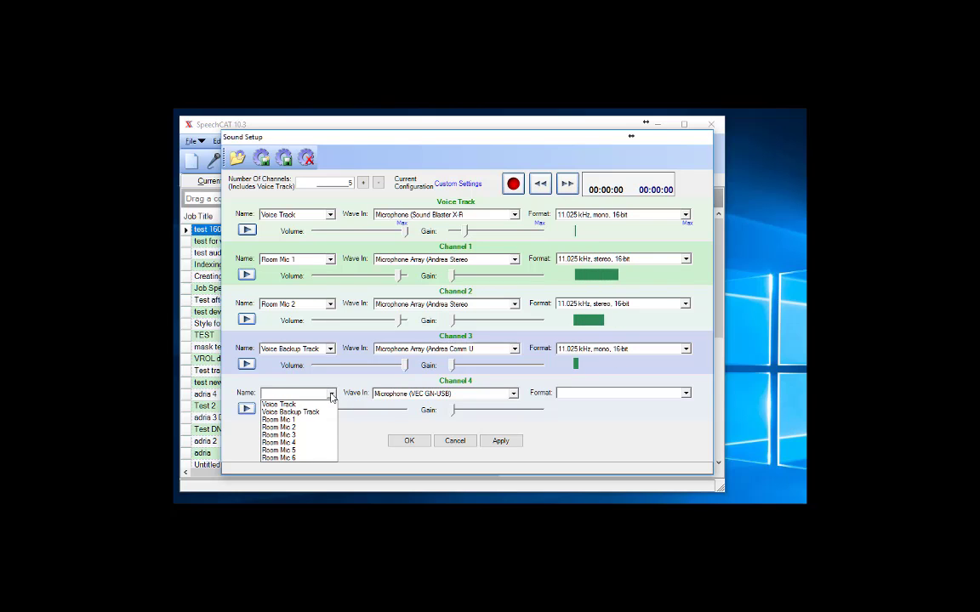
pyautogui.click(298, 435)
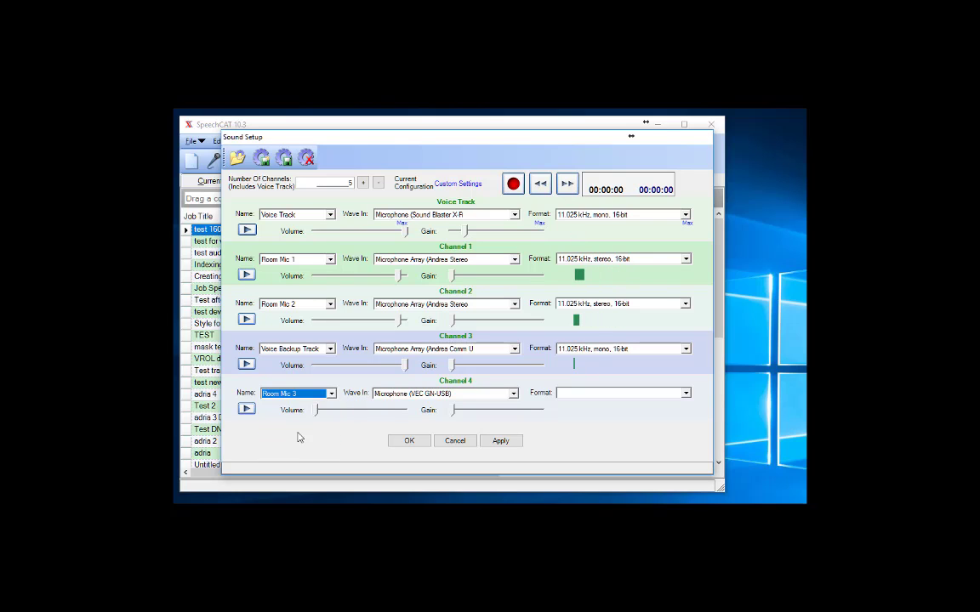
pyautogui.click(513, 395)
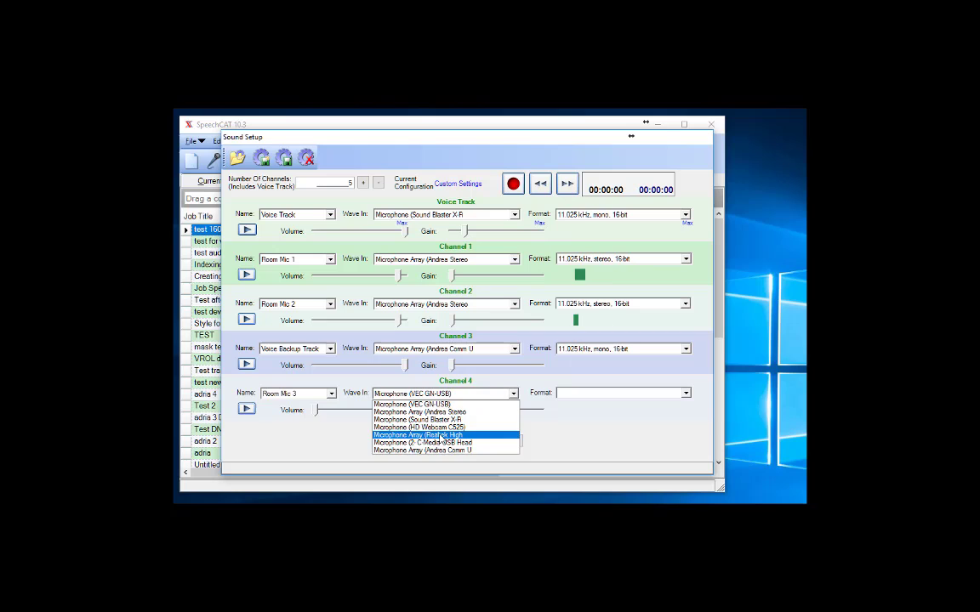
pyautogui.click(441, 437)
# Raise Channel 4's volume to maximum, set its format to 11.025 kHz, mono, 16-bit, and apply the settings
pyautogui.moveTo(318, 409); pyautogui.dragTo(342, 410)
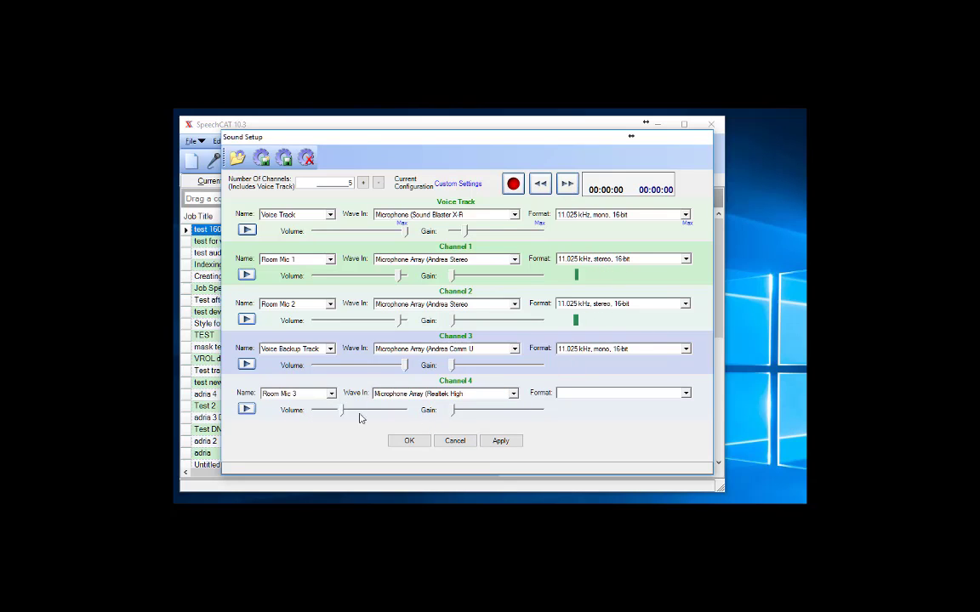
pyautogui.click(687, 395)
pyautogui.click(608, 401)
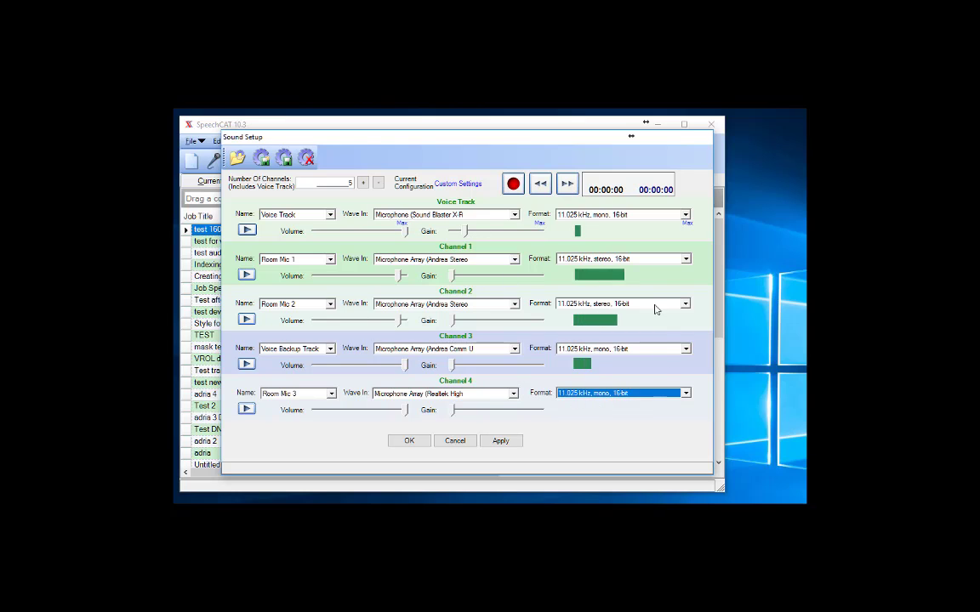
pyautogui.click(501, 442)
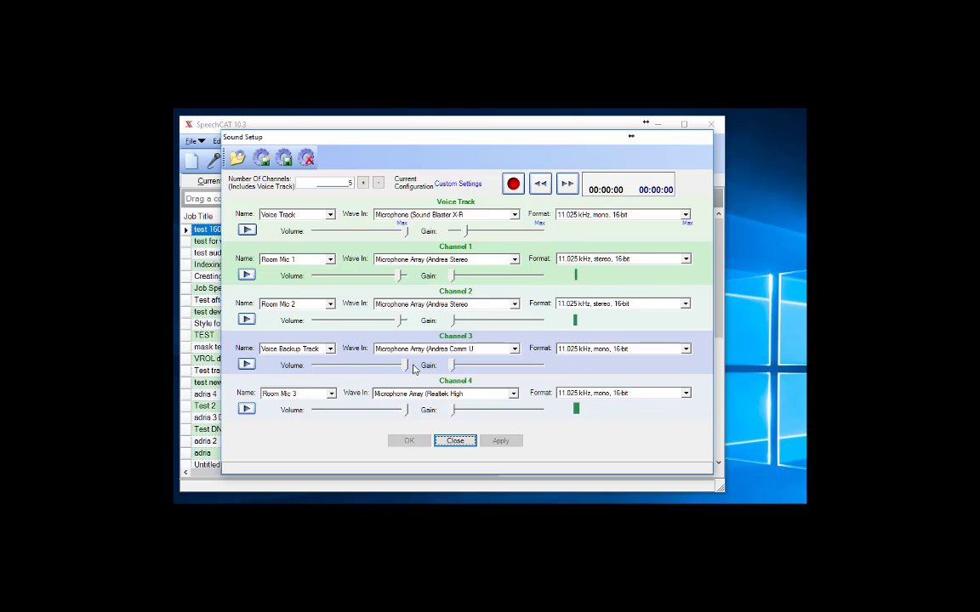
# Lower Channel 4's volume slightly below maximum and apply the change
pyautogui.click(405, 410)
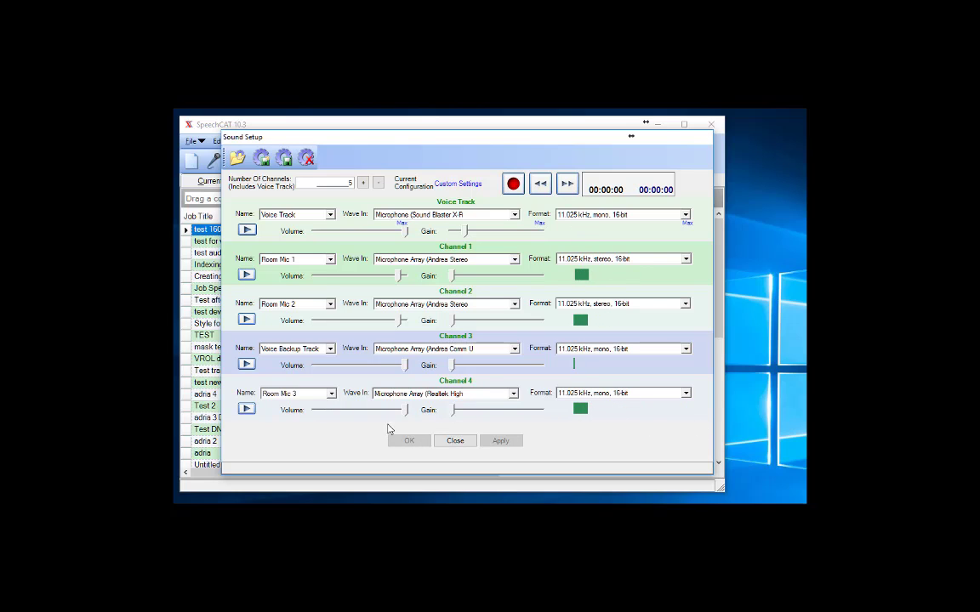
pyautogui.moveTo(405, 415)
pyautogui.mouseDown()
pyautogui.moveTo(363, 418)
pyautogui.moveTo(386, 415)
pyautogui.mouseUp()
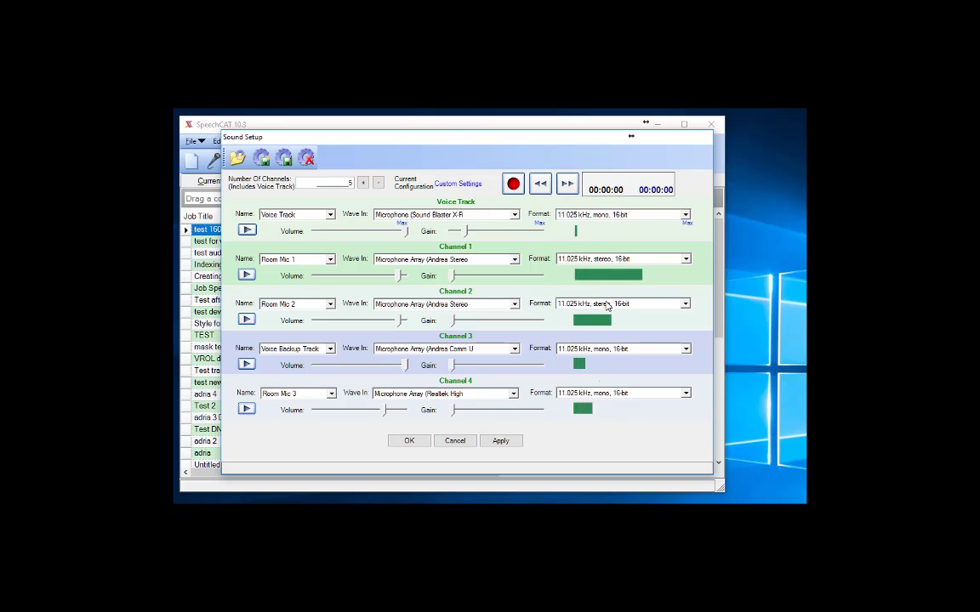
pyautogui.moveTo(385, 413); pyautogui.dragTo(395, 411)
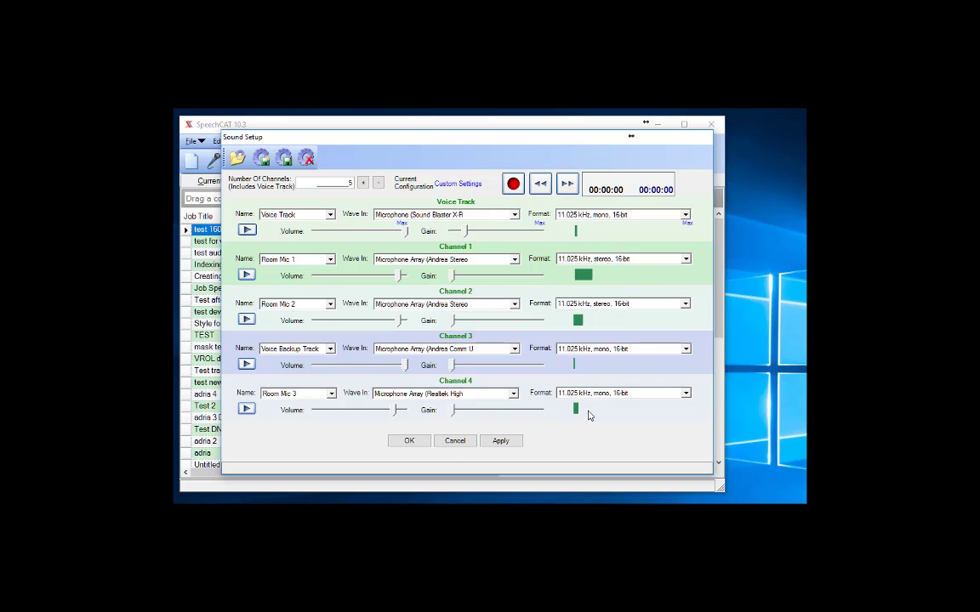
pyautogui.click(502, 442)
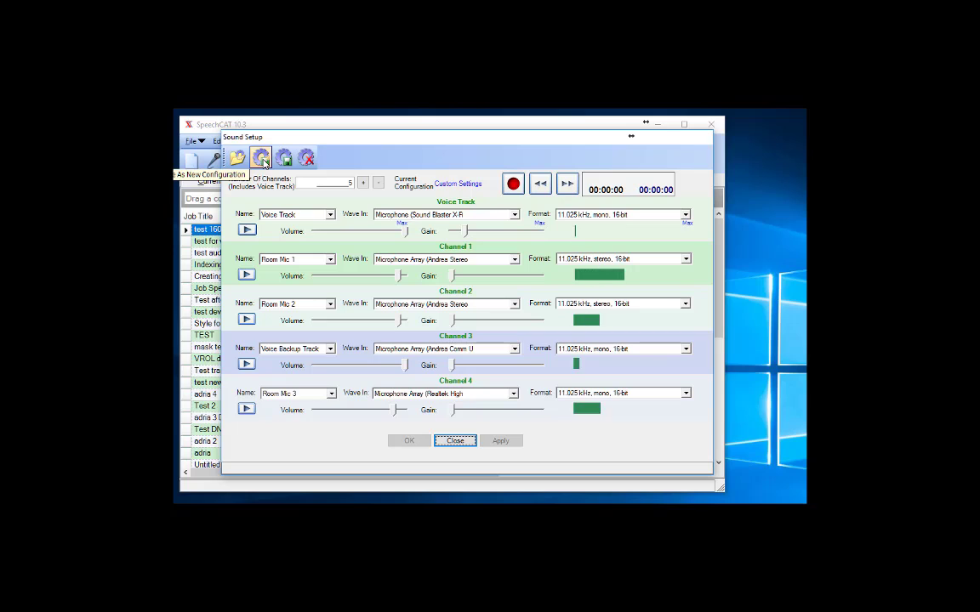
# Save the sound setup as a new configuration named "Adria Voice-Voice BU and 3 rooms"
pyautogui.click(261, 159)
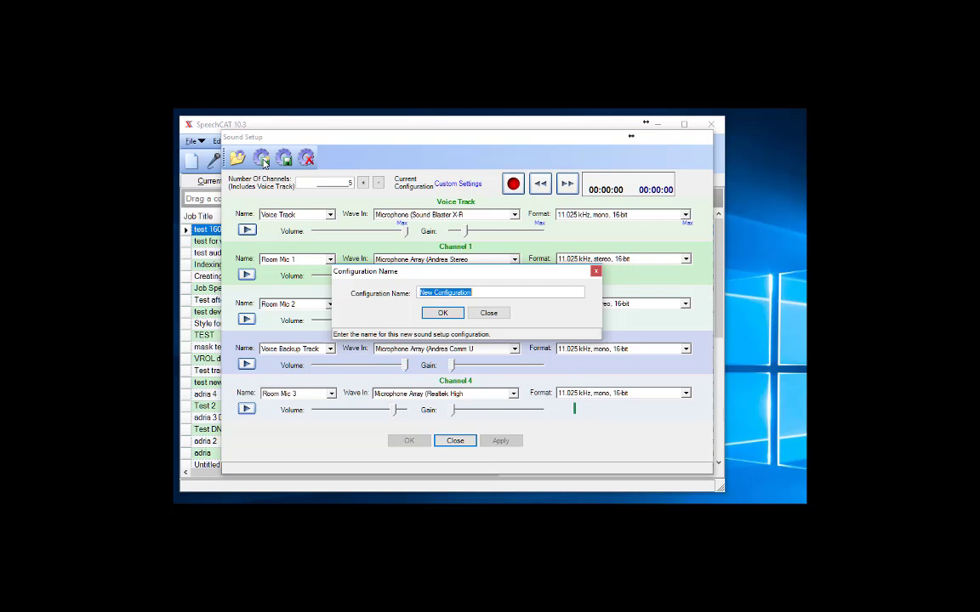
pyautogui.write('Adria Voice-Voice BU and 3 roo')
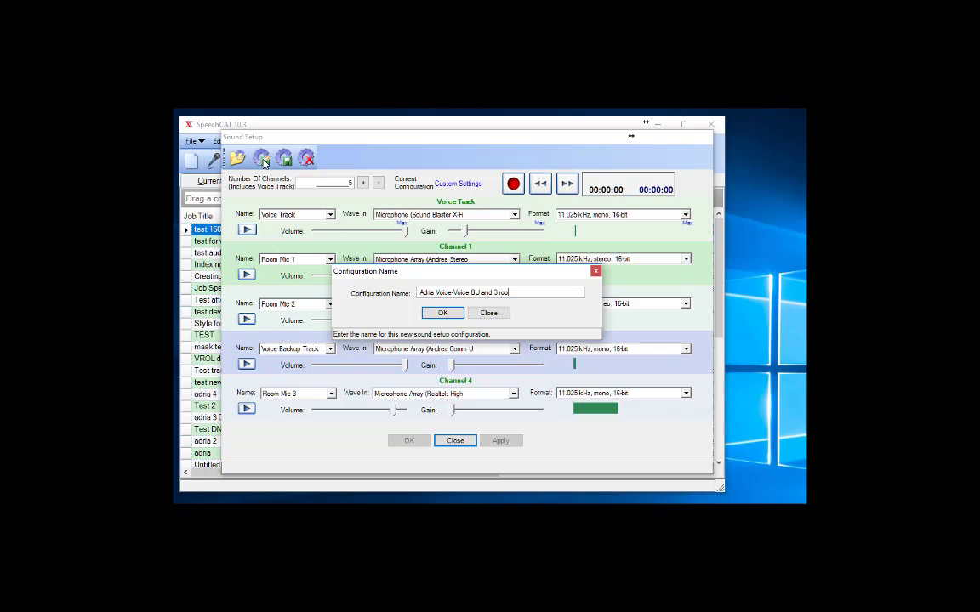
pyautogui.write('ms')
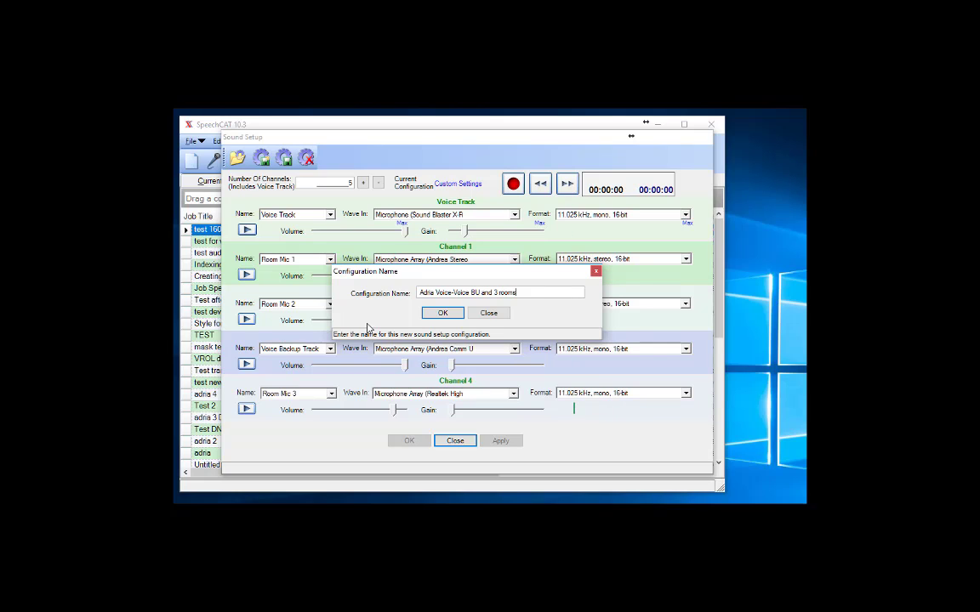
pyautogui.click(443, 313)
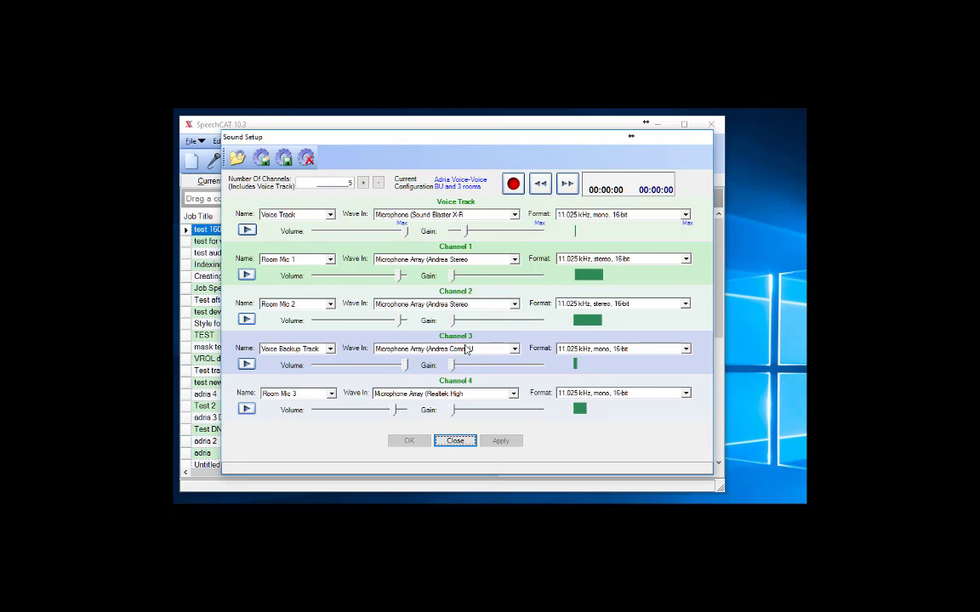
# Load the saved sound setup configuration "Adria Voice-Voice BU and 3 rooms"
pyautogui.click(238, 159)
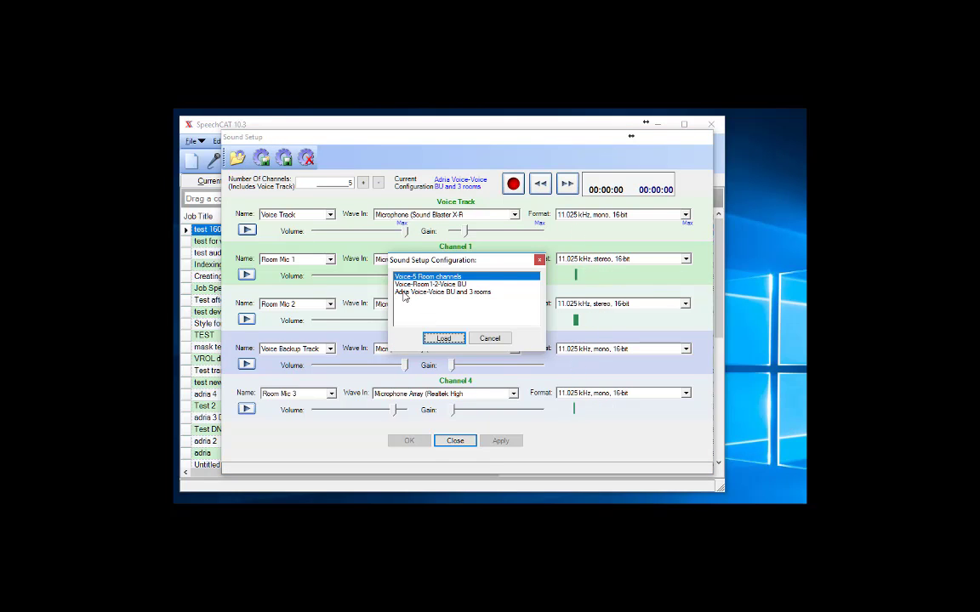
pyautogui.click(438, 292)
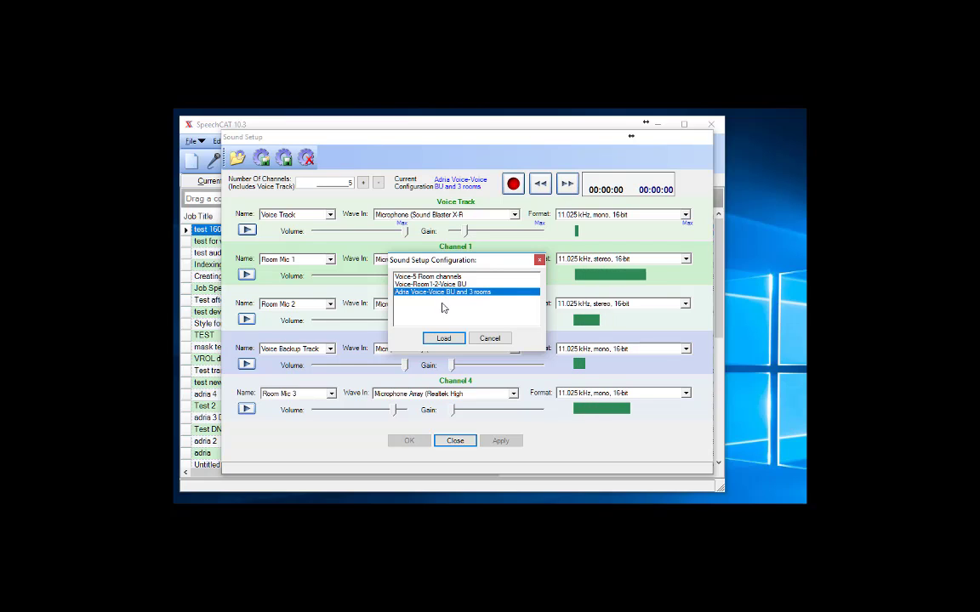
pyautogui.click(443, 337)
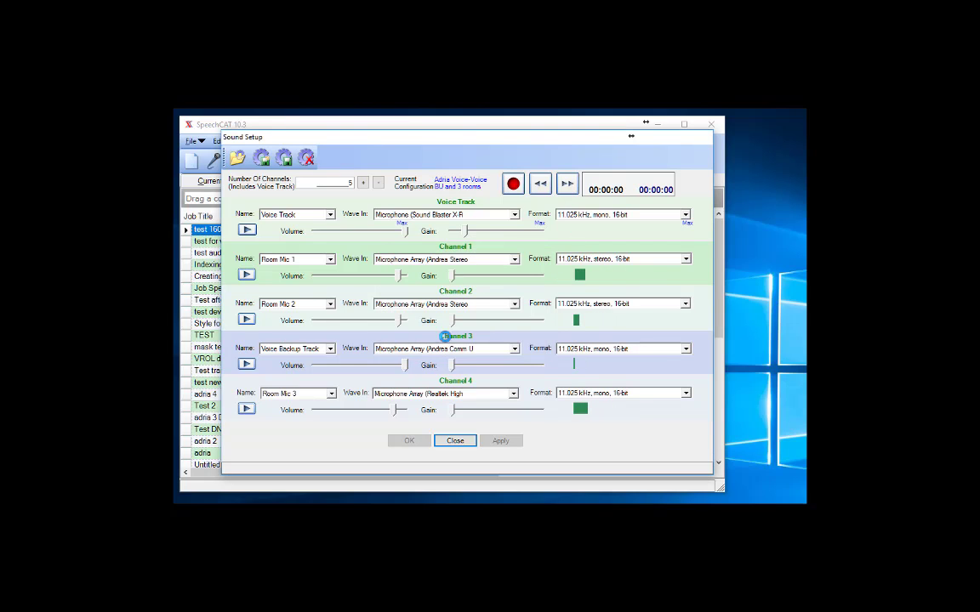
# Record a test of about 32 seconds on all channels and play back the Voice Track
pyautogui.click(513, 194)
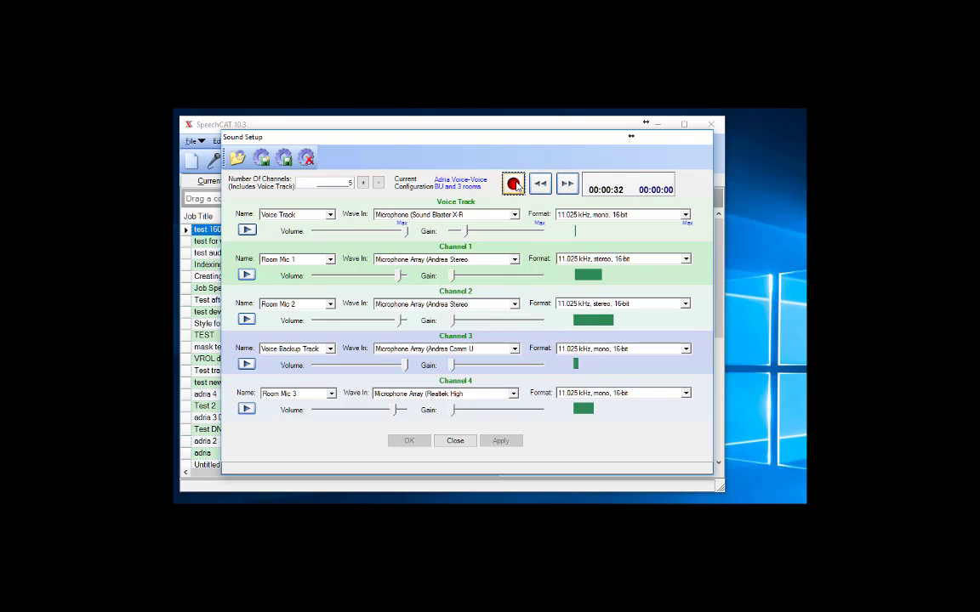
pyautogui.click(514, 185)
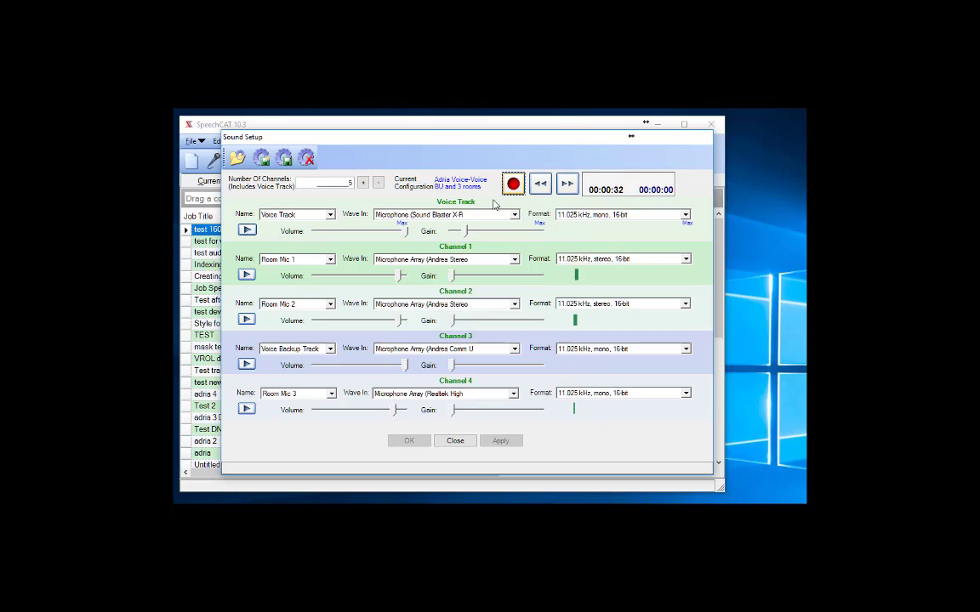
pyautogui.click(250, 232)
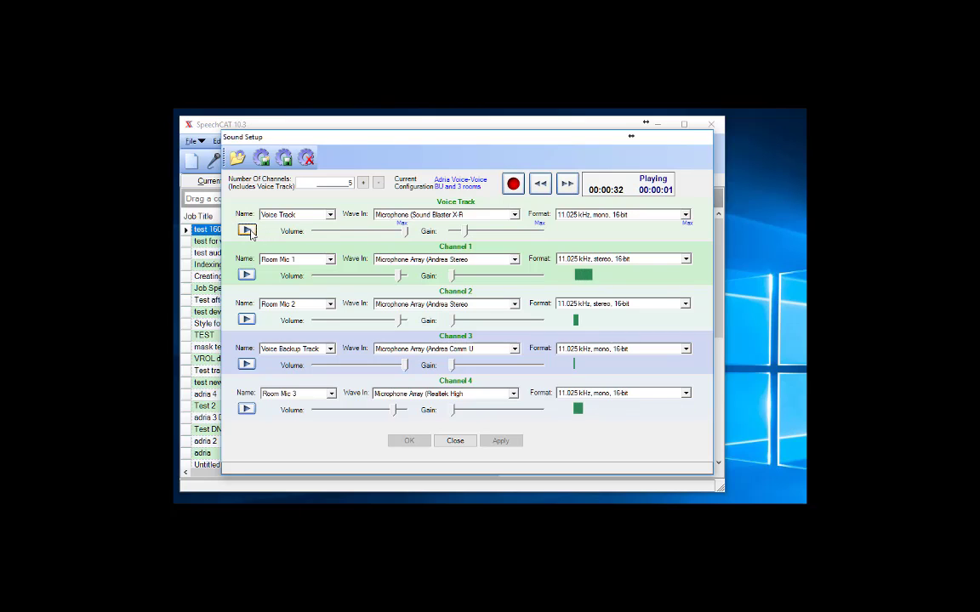
pyautogui.click(248, 231)
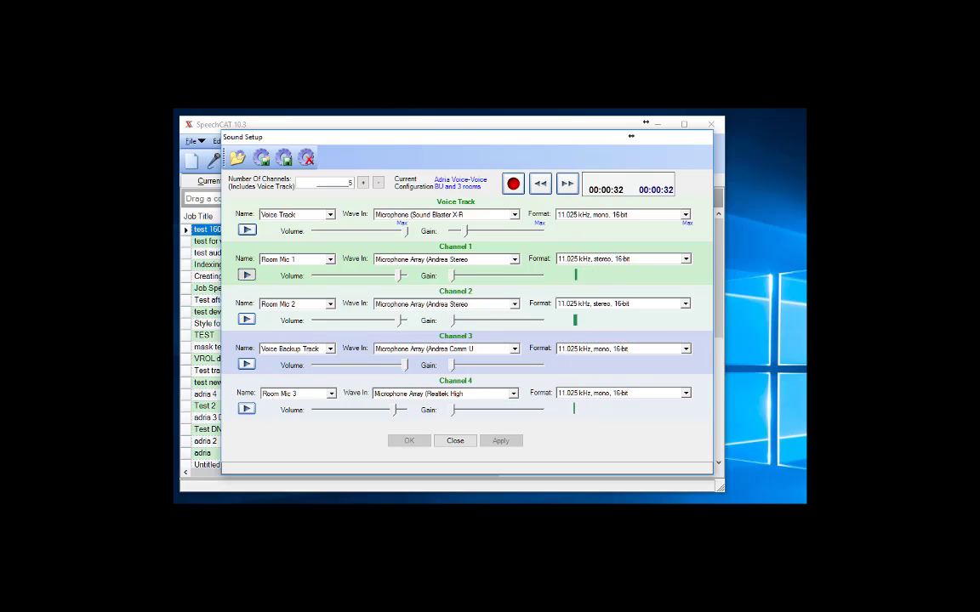
# Play back the test recording's Room Mic 2 channel from the 12-second mark and close Sound Setup
pyautogui.click(539, 184)
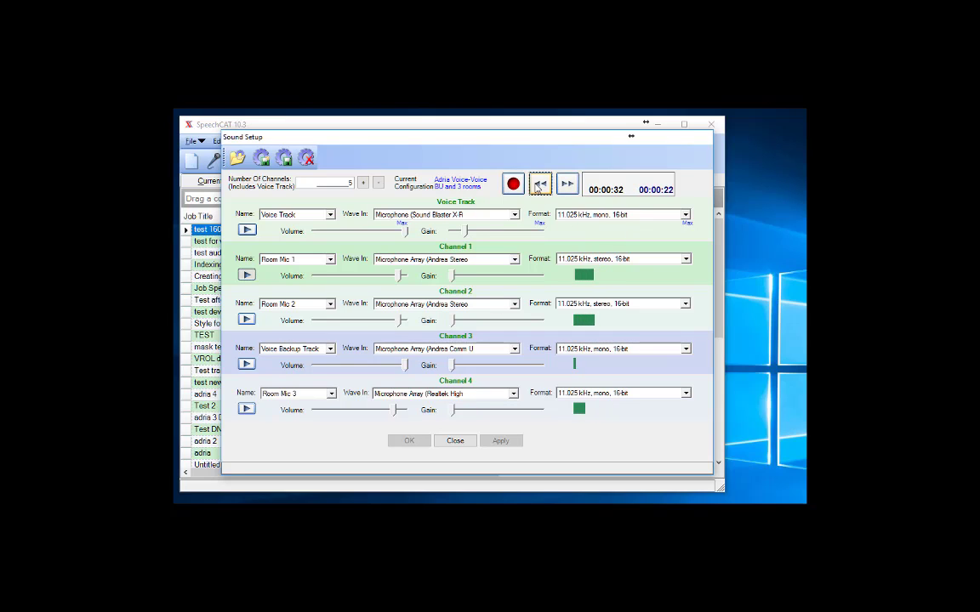
pyautogui.click(539, 184)
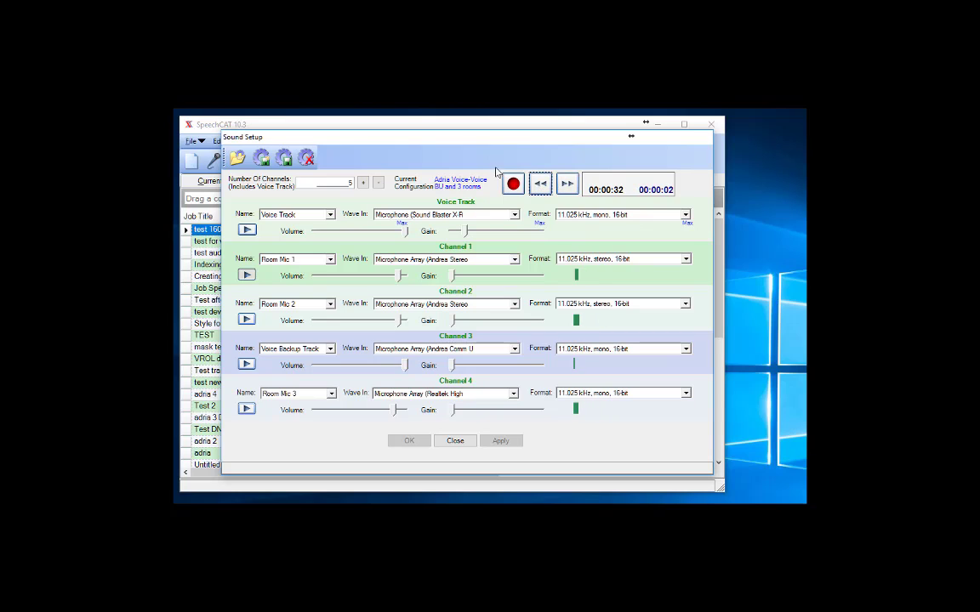
pyautogui.click(567, 186)
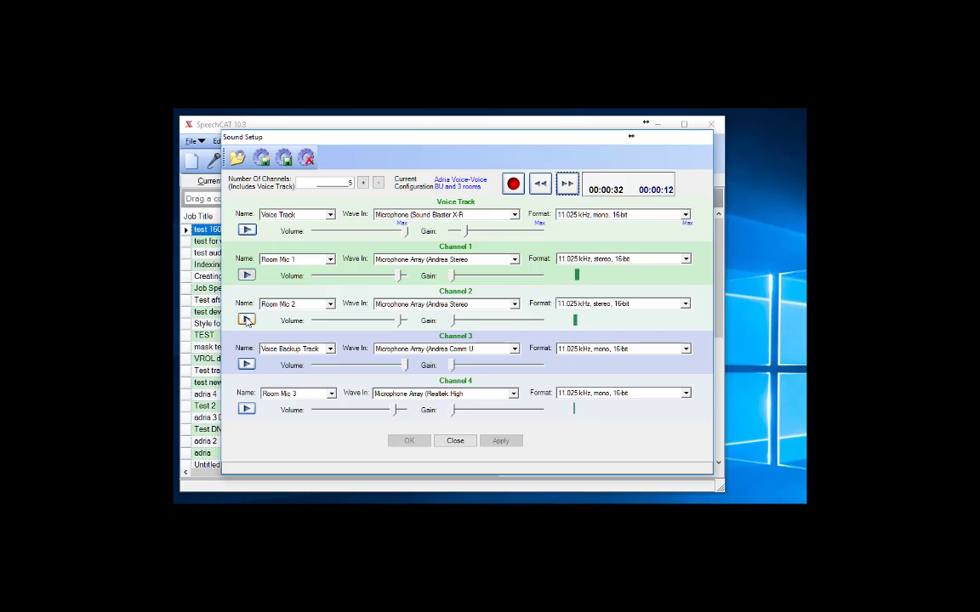
pyautogui.click(247, 319)
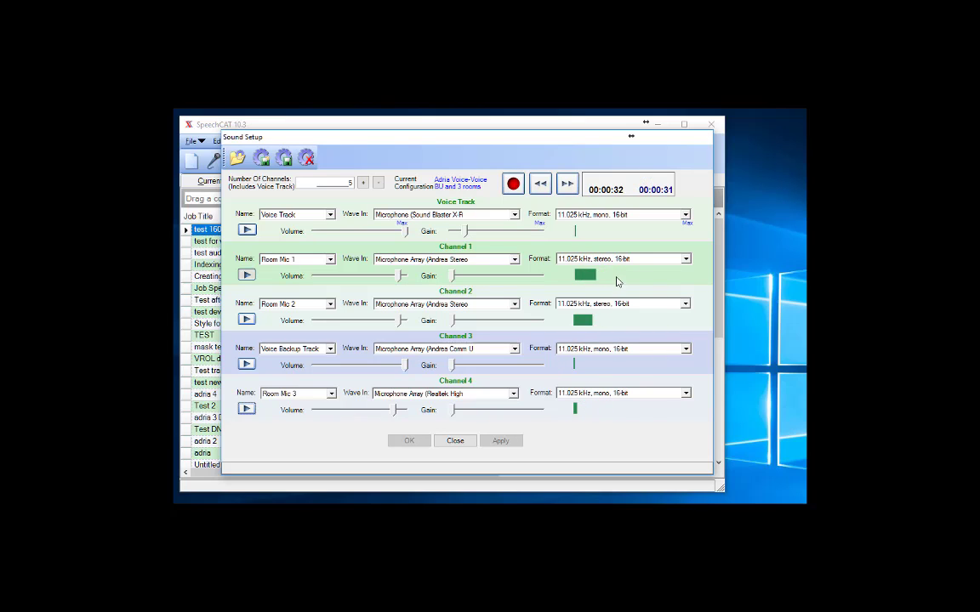
pyautogui.click(456, 444)
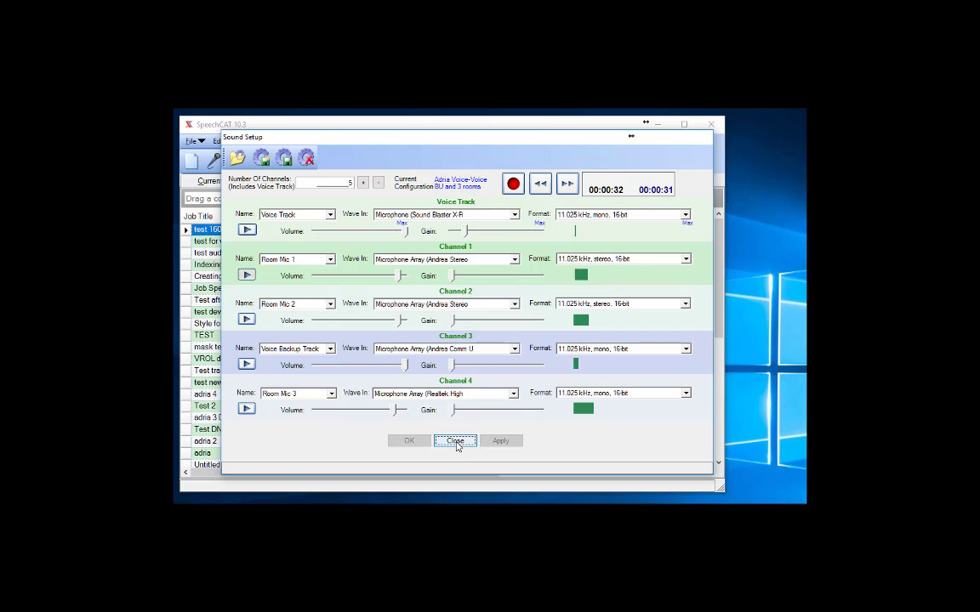